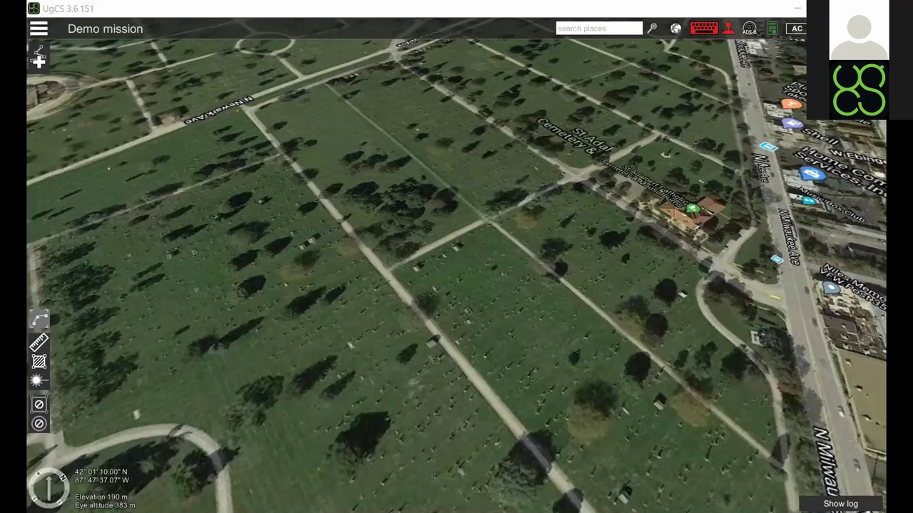
Create a new Untitled route using the Quadcopter Emulator vehicle profile
{"action": "left_click", "coordinate": [38, 62]}
{"action": "key", "text": "Return"}
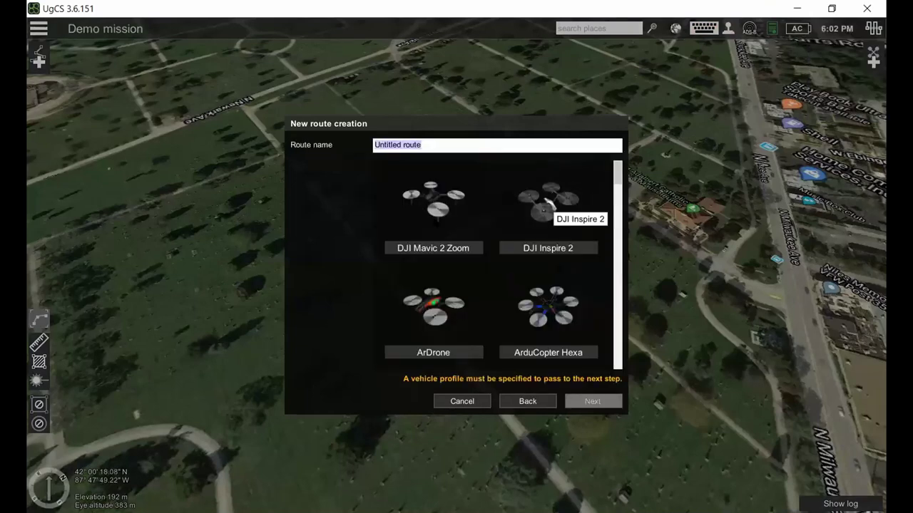
{"action": "scroll", "coordinate": [539, 245], "scroll_direction": "down", "scroll_amount": 3}
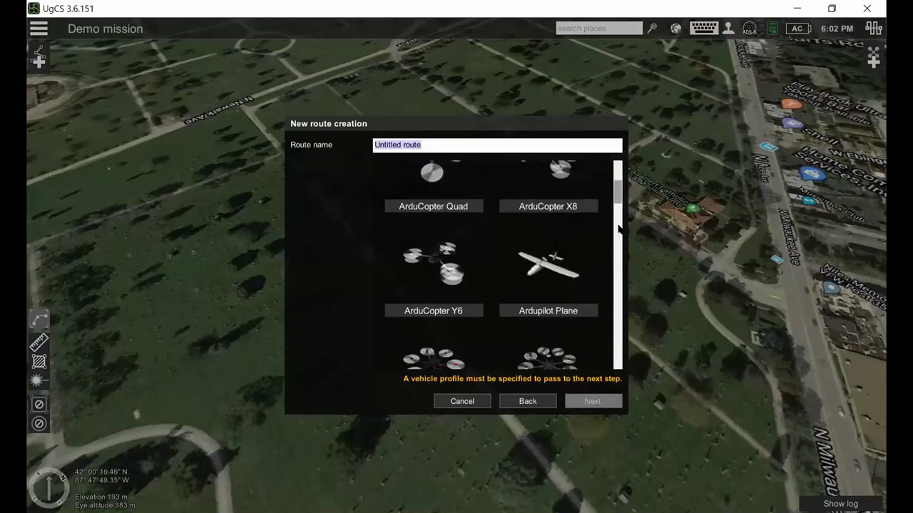
{"action": "scroll", "coordinate": [616, 248], "scroll_direction": "down", "scroll_amount": 10}
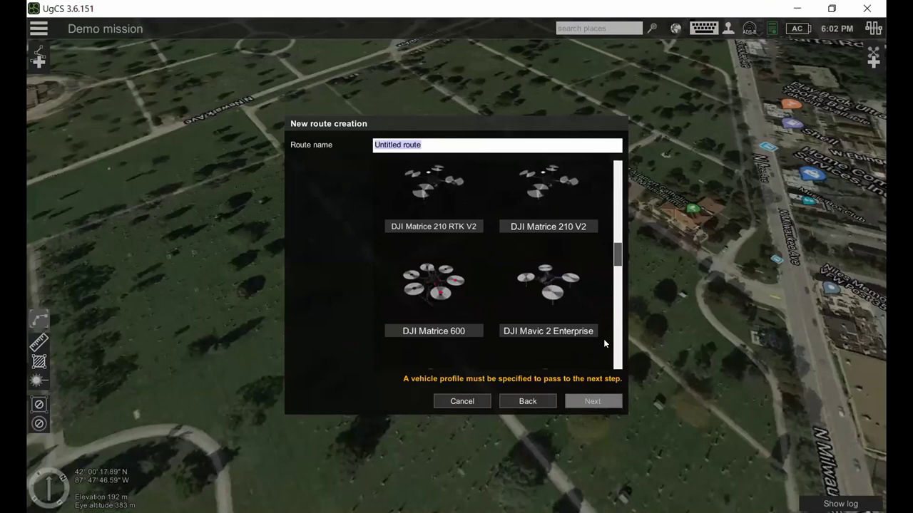
{"action": "scroll", "coordinate": [604, 359], "scroll_direction": "down", "scroll_amount": 5}
{"action": "scroll", "coordinate": [605, 359], "scroll_direction": "up", "scroll_amount": 1}
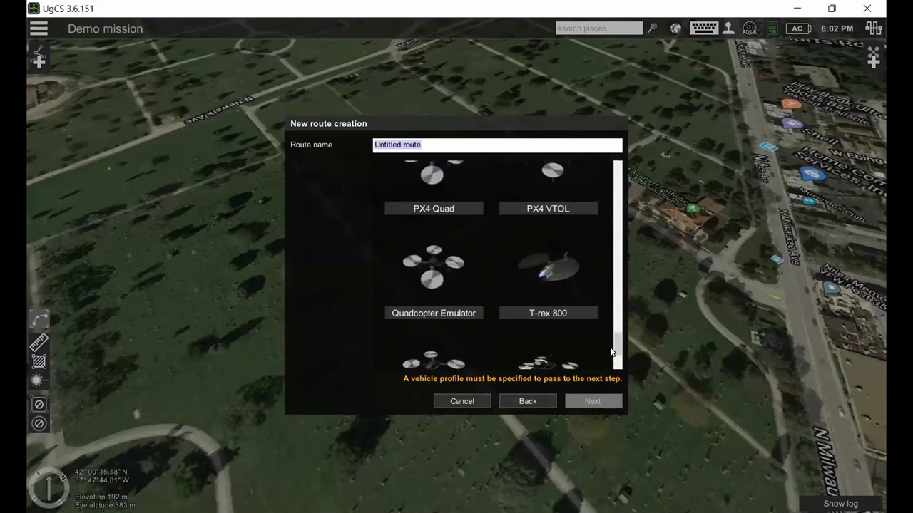
{"action": "scroll", "coordinate": [604, 358], "scroll_direction": "down", "scroll_amount": 1}
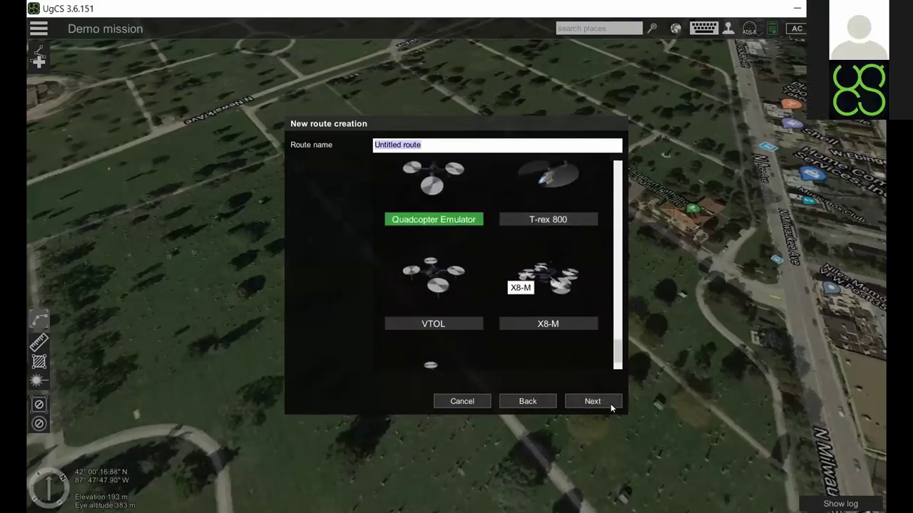
{"action": "left_click", "coordinate": [595, 401]}
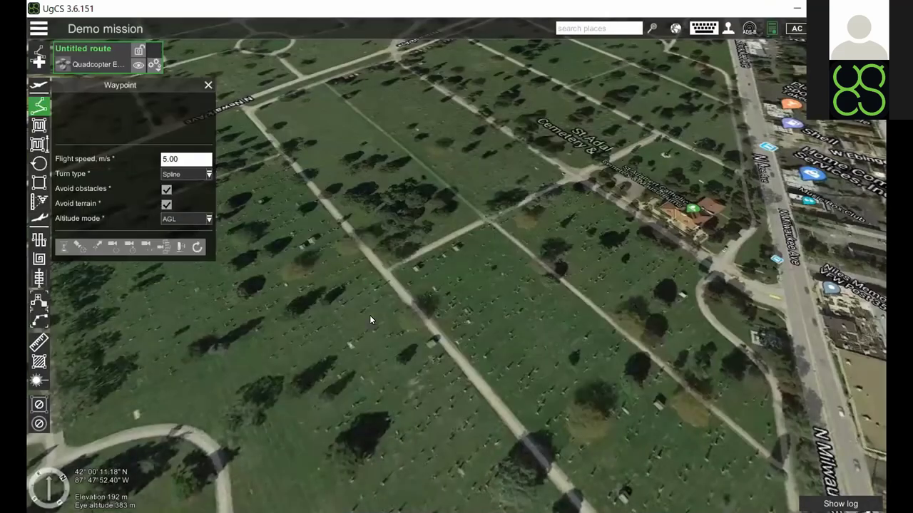
{"action": "left_click", "coordinate": [369, 316]}
Place waypoint 2 north of the first and tilt the 3D map view
{"action": "left_click", "coordinate": [428, 169]}
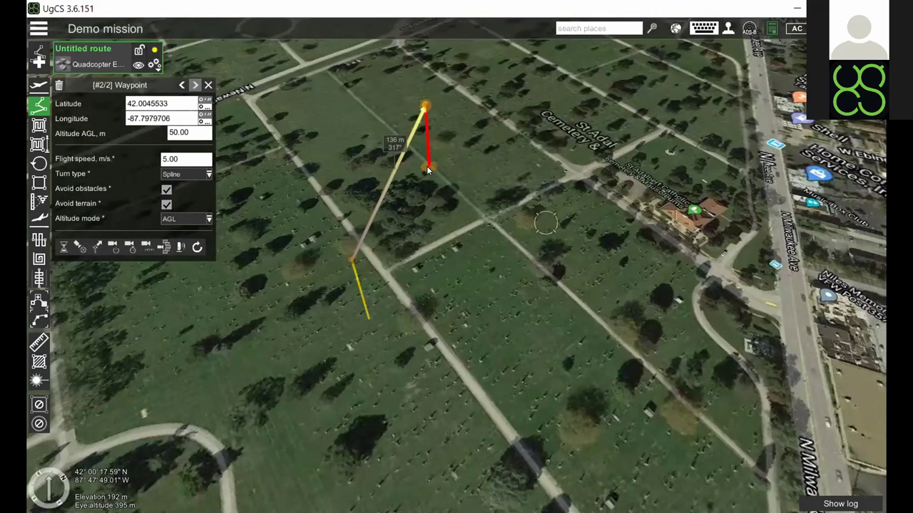
{"action": "right_click_drag", "start_coordinate": [428, 169], "coordinate": [420, 152]}
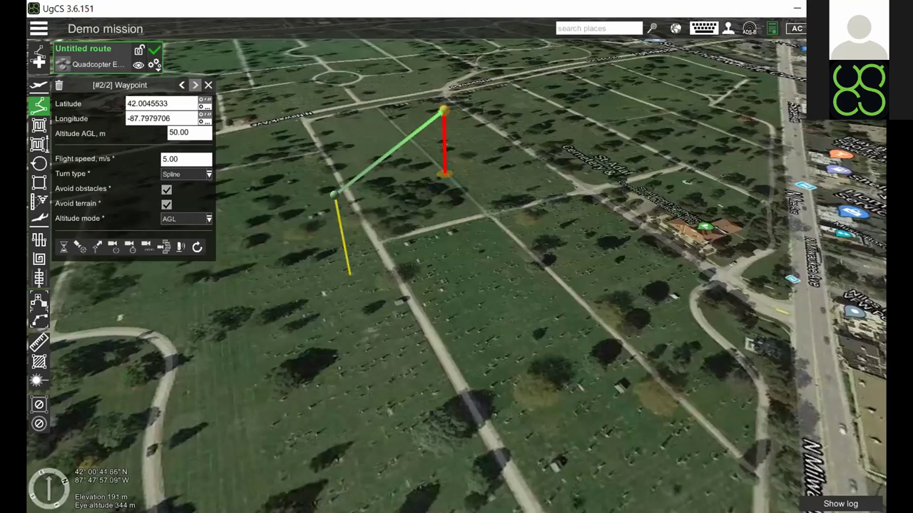
Select EMU-101, upload the route to it, and arm the vehicle
{"action": "left_click", "coordinate": [787, 72]}
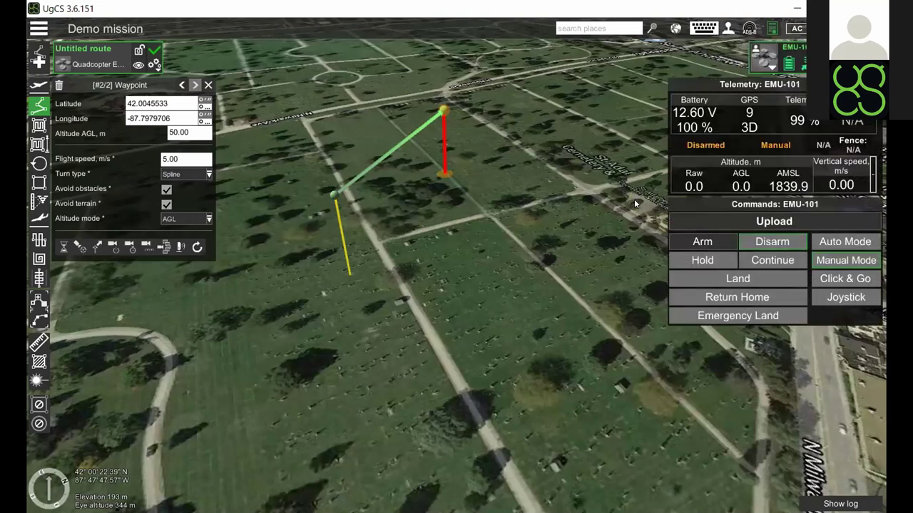
{"action": "left_click", "coordinate": [750, 221]}
{"action": "left_click", "coordinate": [611, 232]}
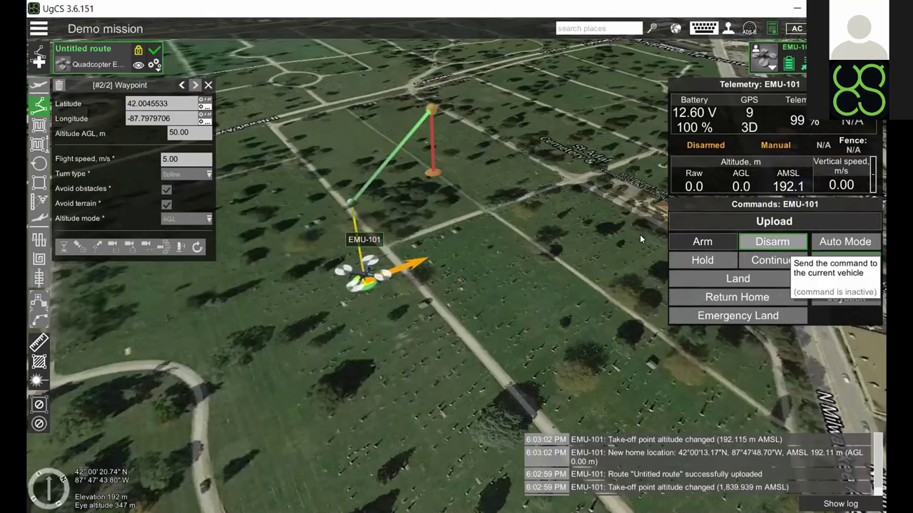
{"action": "left_click", "coordinate": [720, 245]}
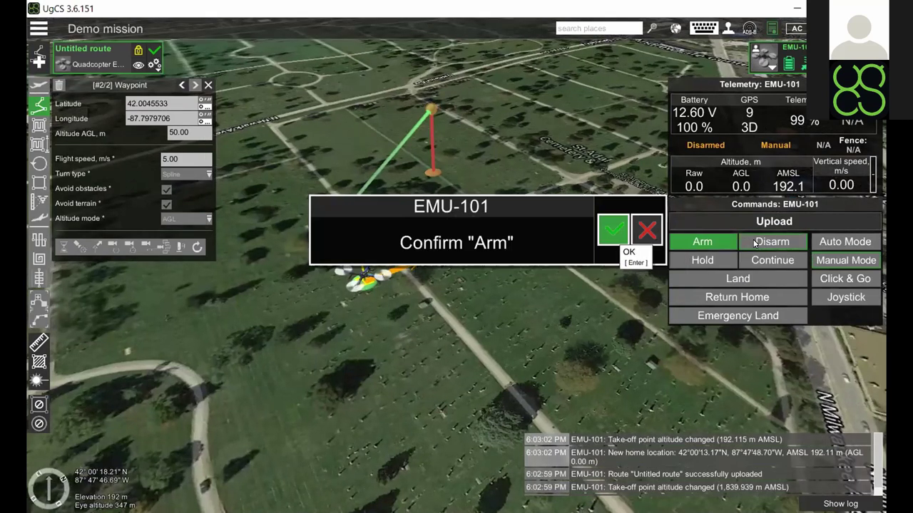
{"action": "key", "text": "Return"}
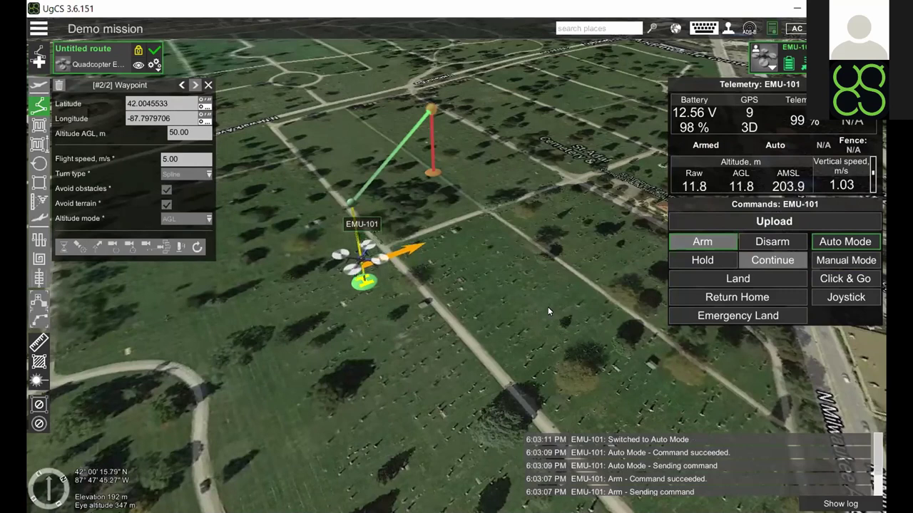
Switch EMU-101 to Joystick control, then bring up the Not ready.JPG screenshot in Photos
{"action": "left_click", "coordinate": [861, 298]}
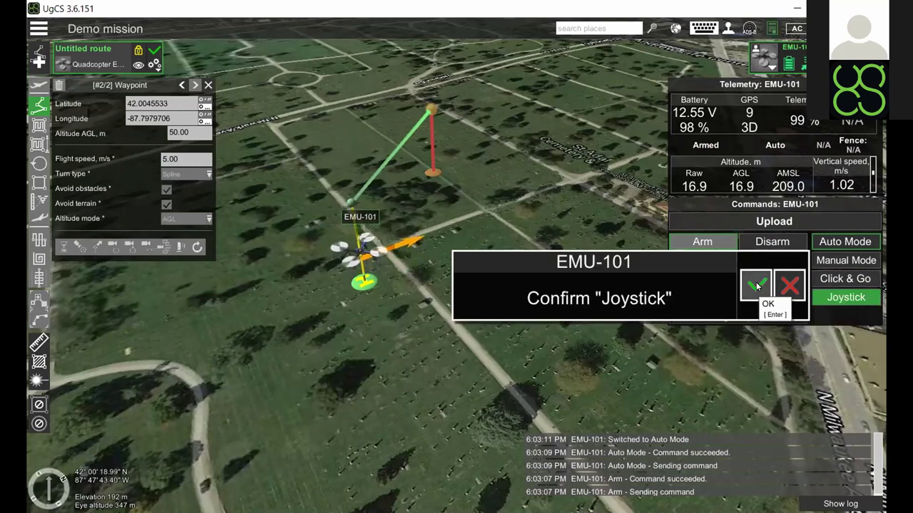
{"action": "left_click", "coordinate": [758, 286]}
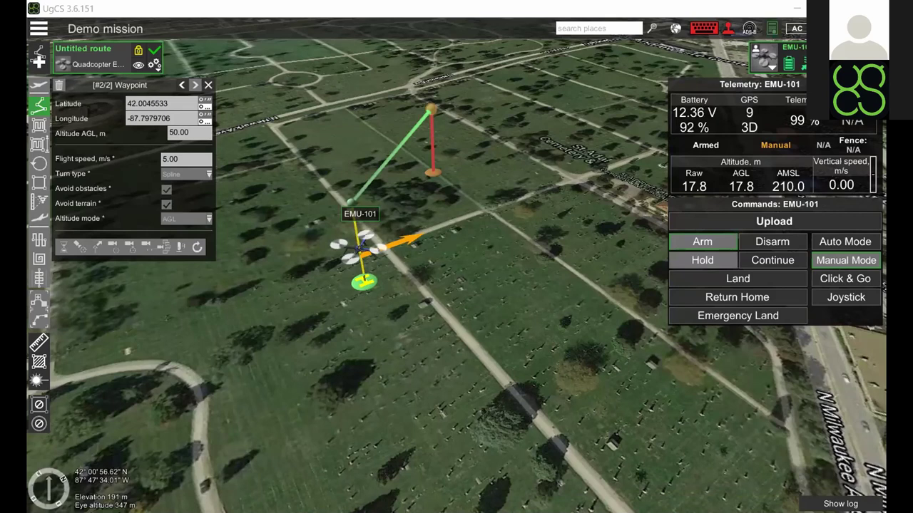
{"action": "key", "text": "alt+Tab"}
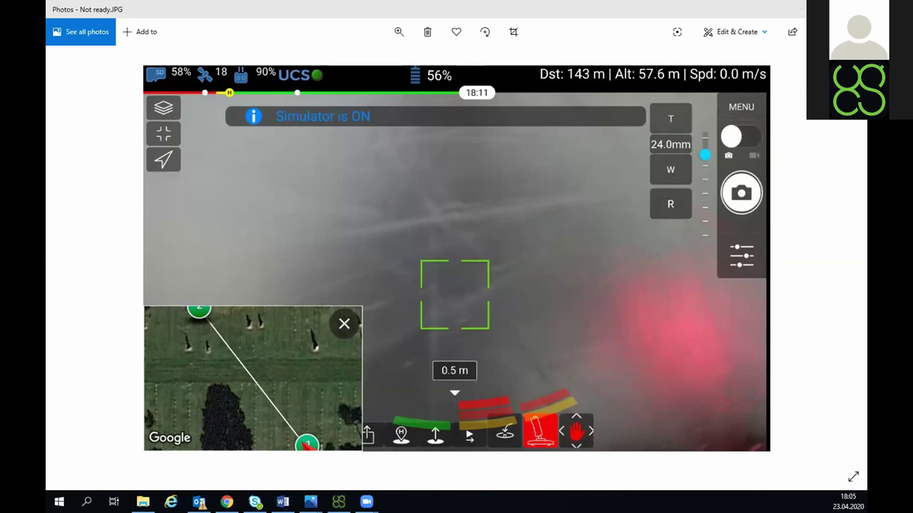
View the Ready.JPG screenshot, then return to the UgCS window
{"action": "key", "text": "Right"}
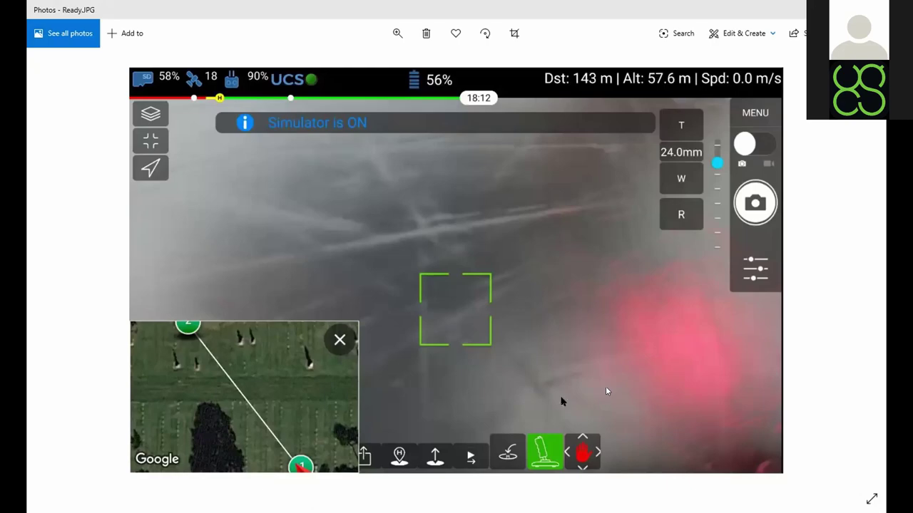
{"action": "key", "text": "alt+Tab"}
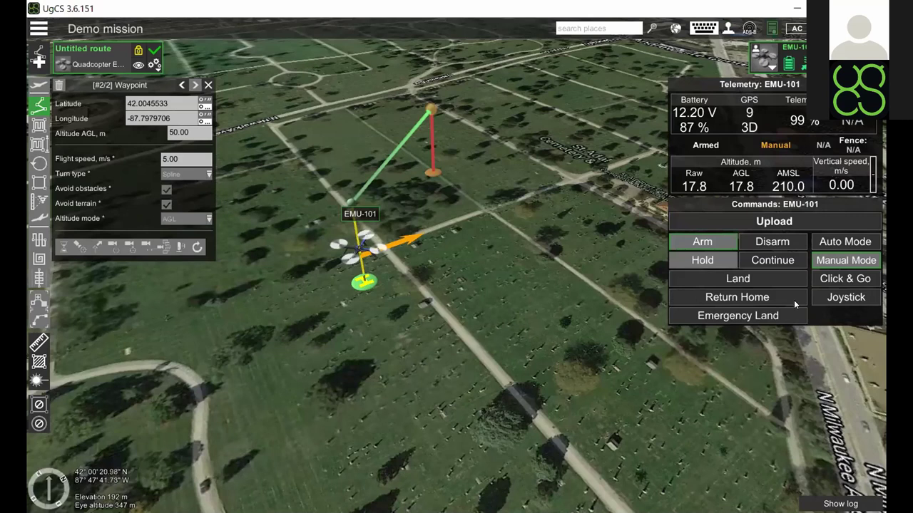
Put EMU-101 in Joystick mode and open the Input device mapping panel
{"action": "left_click", "coordinate": [846, 297]}
{"action": "left_click", "coordinate": [755, 288]}
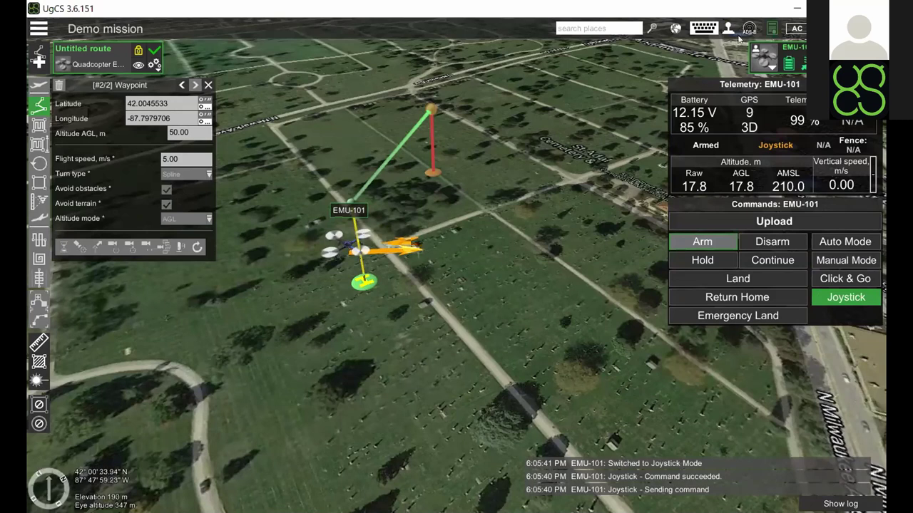
{"action": "left_click", "coordinate": [704, 29]}
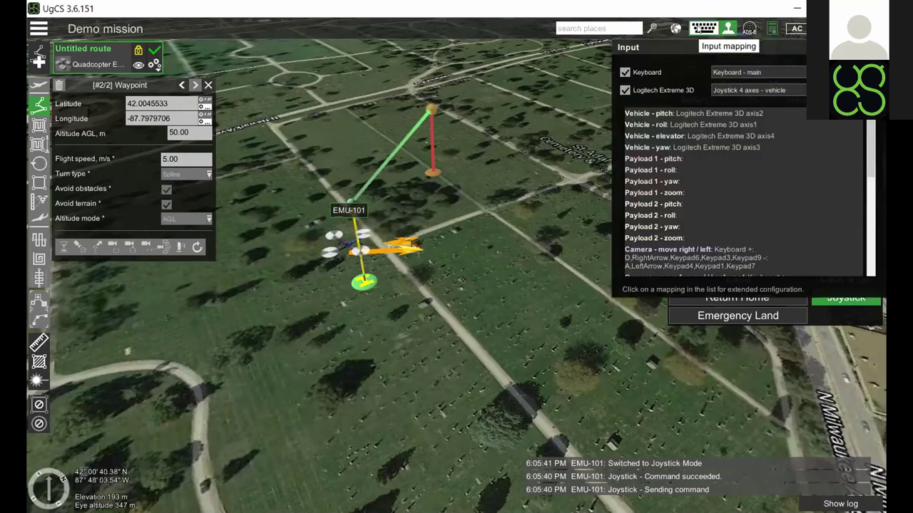
Disable Keyboard input and set the Logitech Extreme 3D to the Joystick 4 axes - vehicle profile
{"action": "left_click", "coordinate": [625, 72]}
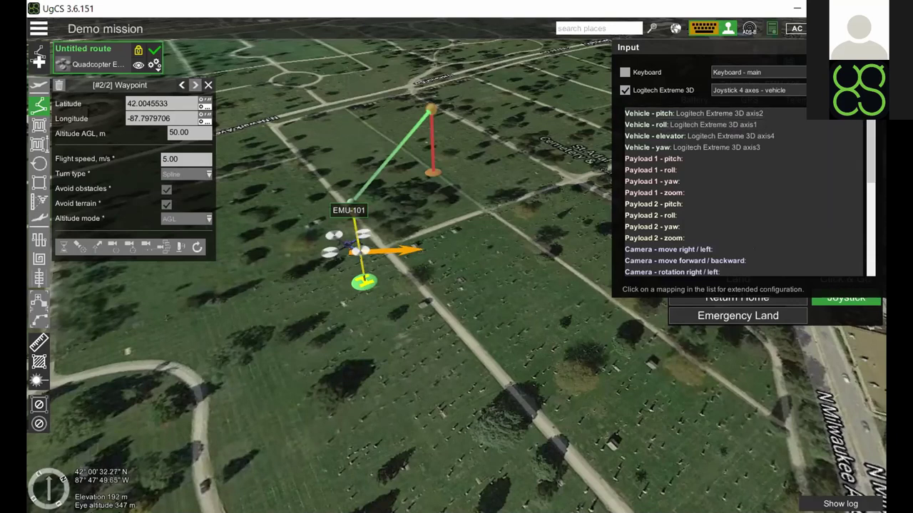
{"action": "left_click", "coordinate": [784, 90]}
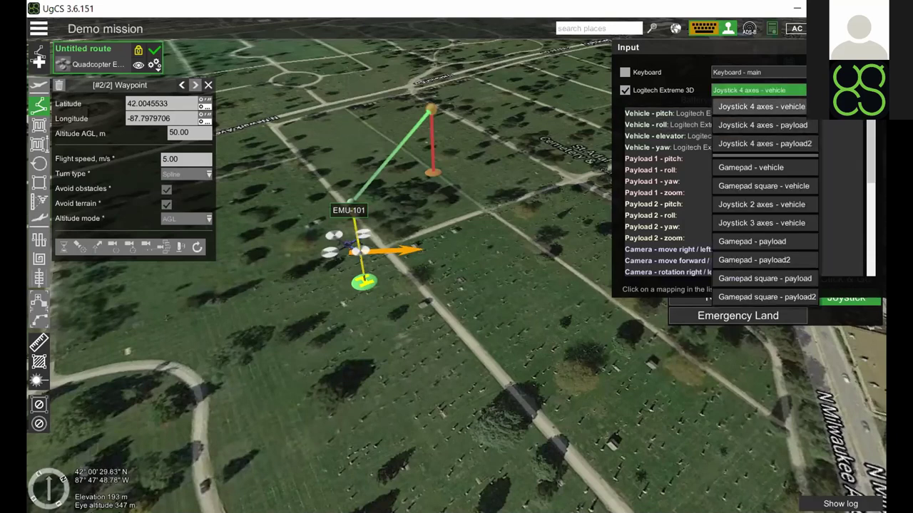
{"action": "left_click", "coordinate": [784, 106]}
{"action": "left_click", "coordinate": [785, 90]}
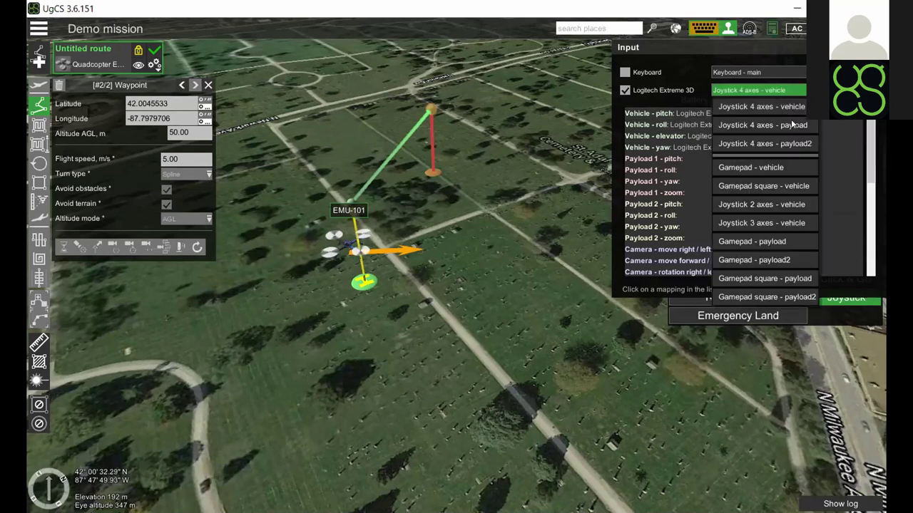
{"action": "left_click", "coordinate": [755, 126]}
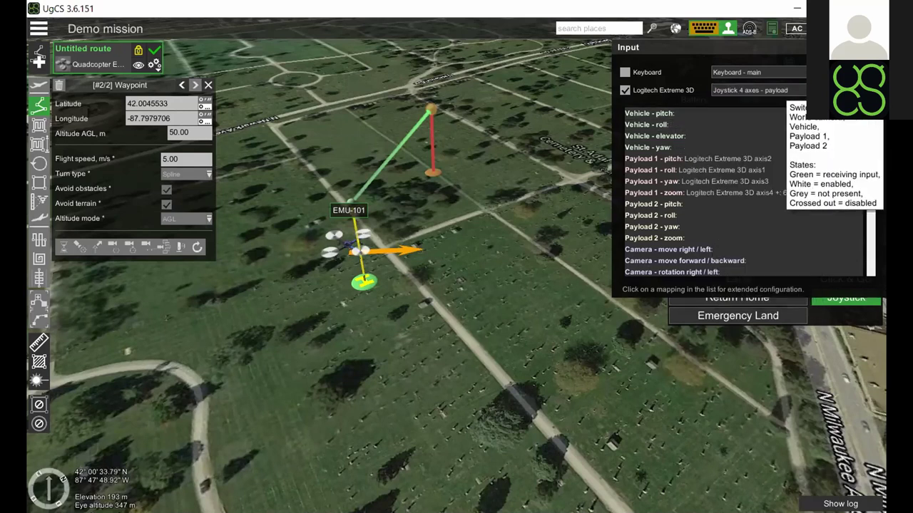
{"action": "left_click", "coordinate": [785, 90]}
{"action": "left_click", "coordinate": [784, 106]}
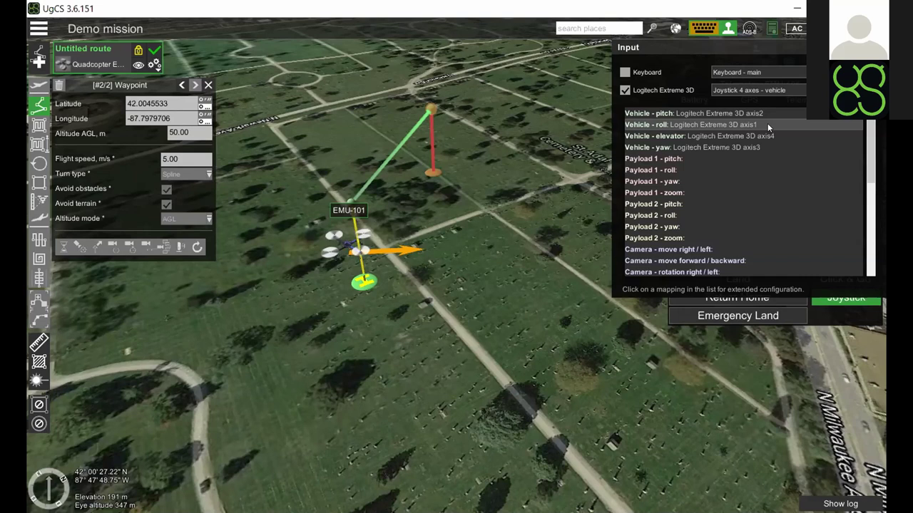
In Vehicle - pitch settings, set source range Min to -3.00 and Max to 3.00
{"action": "left_click", "coordinate": [728, 115]}
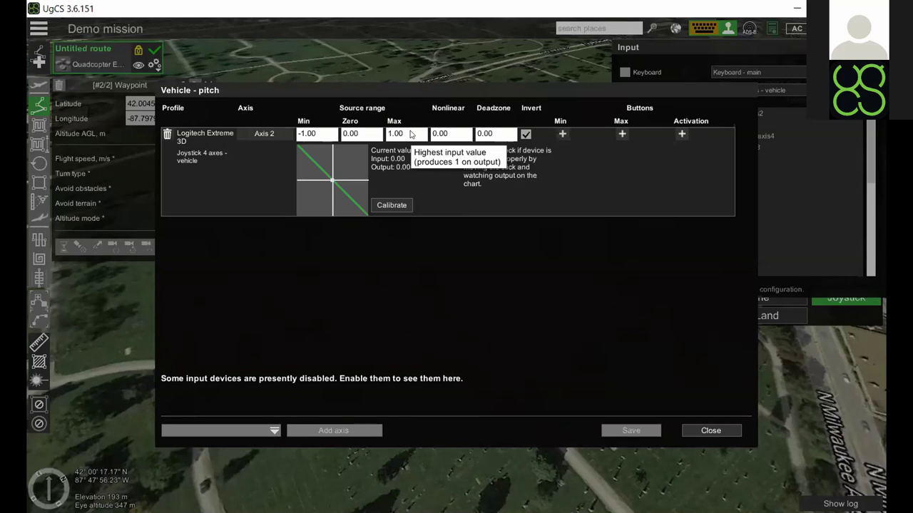
{"action": "left_click", "coordinate": [305, 135]}
{"action": "key", "text": "BackSpace"}
{"action": "type", "text": "3"}
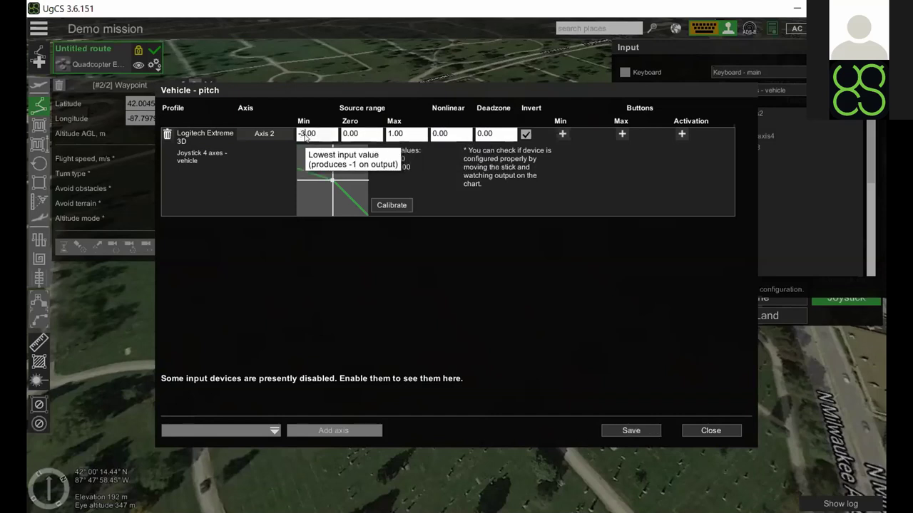
{"action": "left_click", "coordinate": [394, 135]}
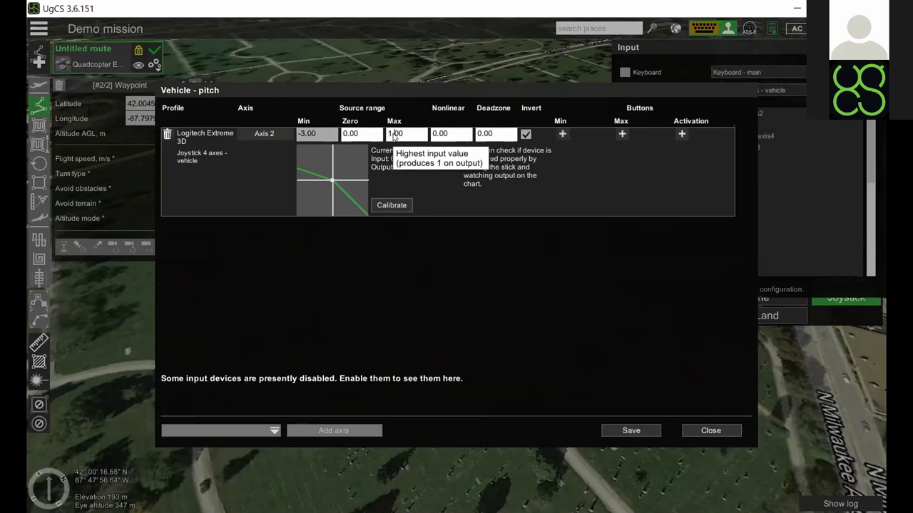
{"action": "key", "text": "BackSpace"}
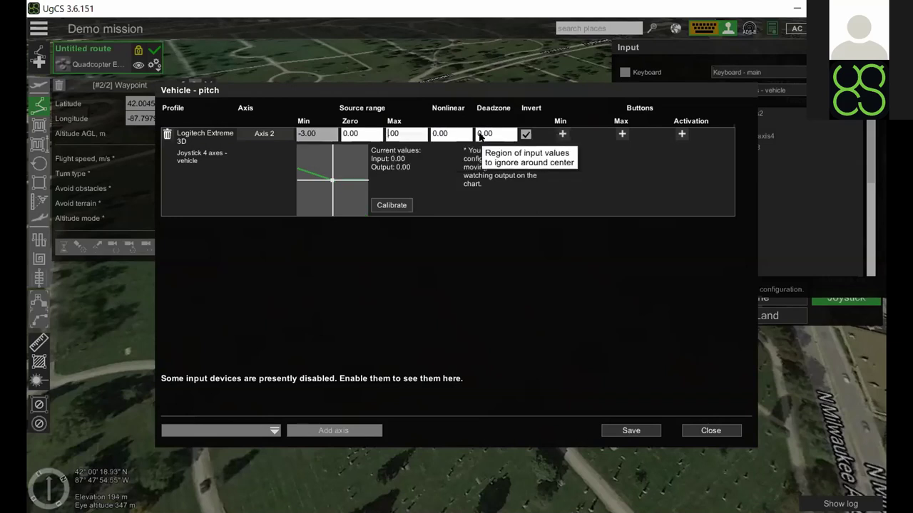
{"action": "type", "text": "3"}
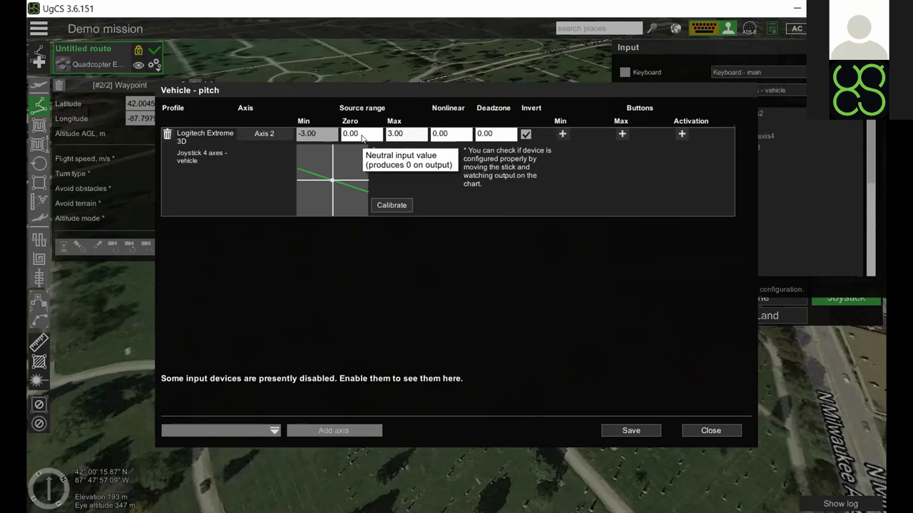
{"action": "left_click", "coordinate": [305, 135]}
Change the Vehicle - pitch source range to Min -1.00 and Max 1.00
{"action": "left_click", "coordinate": [305, 135]}
{"action": "key", "text": "BackSpace"}
{"action": "type", "text": "1"}
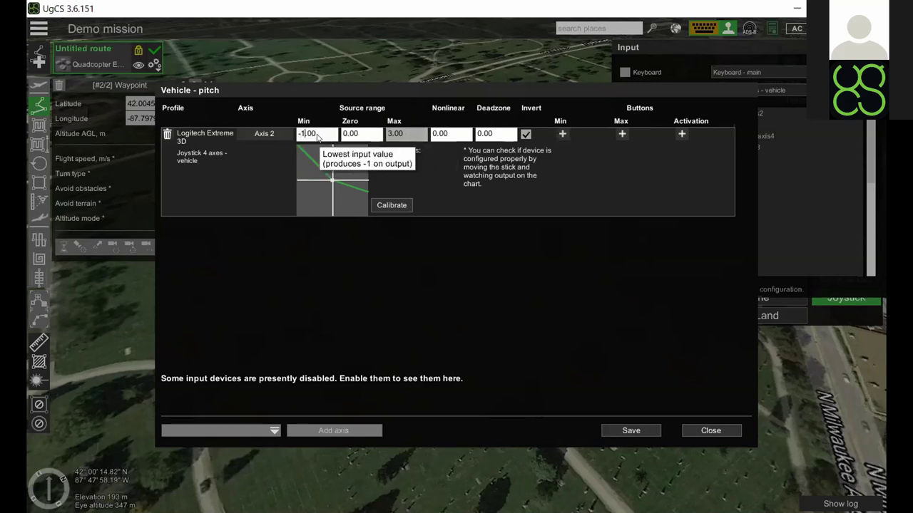
{"action": "left_click", "coordinate": [401, 135]}
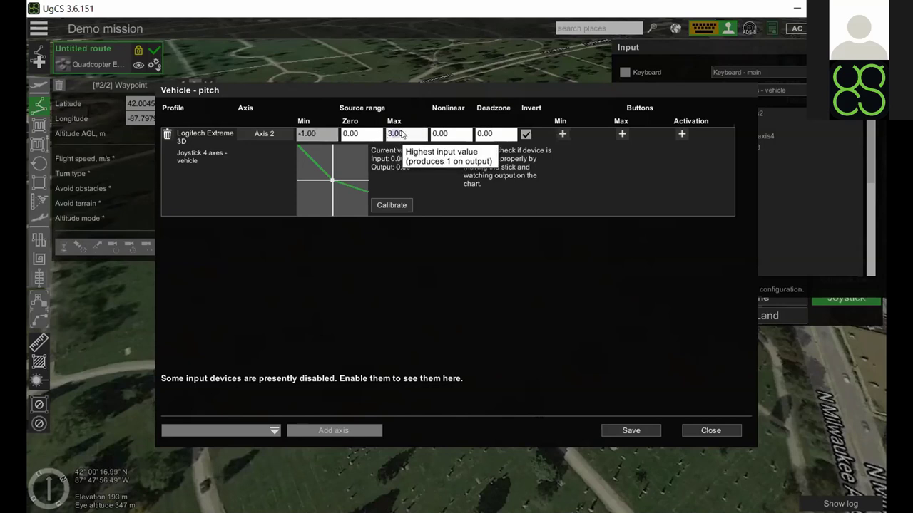
{"action": "left_click", "coordinate": [403, 134]}
{"action": "key", "text": "BackSpace"}
{"action": "type", "text": "1"}
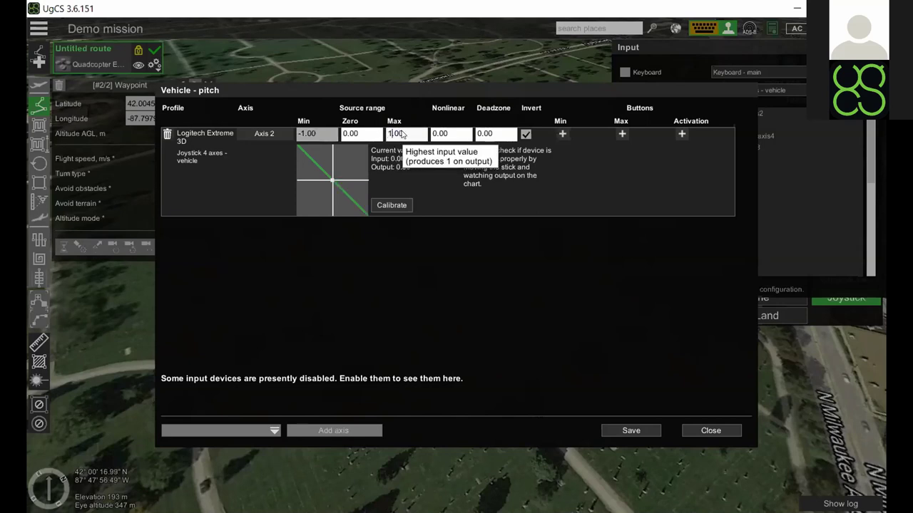
Change the Vehicle - pitch Nonlinear value from 0.00 to 0.5
{"action": "left_click", "coordinate": [449, 136]}
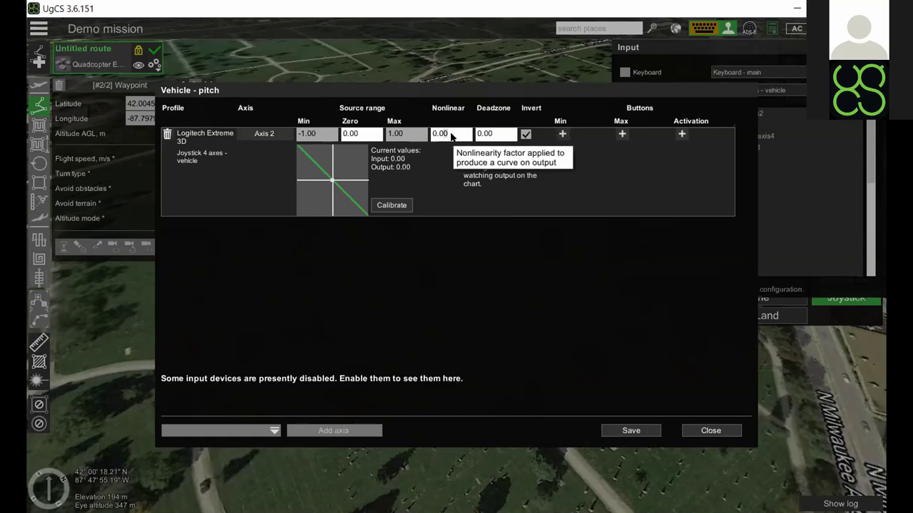
{"action": "key", "text": "BackSpace"}
{"action": "key", "text": "BackSpace"}
{"action": "type", "text": "5"}
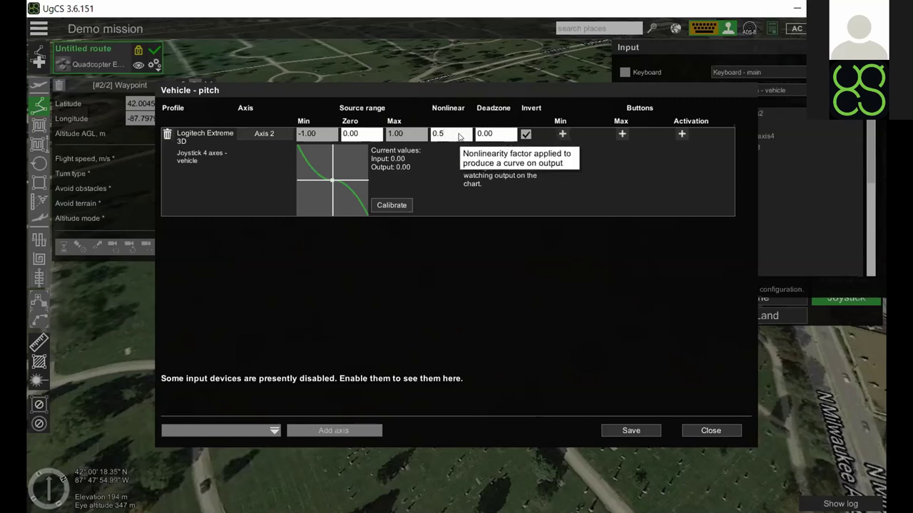
Reset pitch Nonlinear to 0.00 and give the Vehicle - pitch axis a 0.5 deadzone
{"action": "key", "text": "BackSpace"}
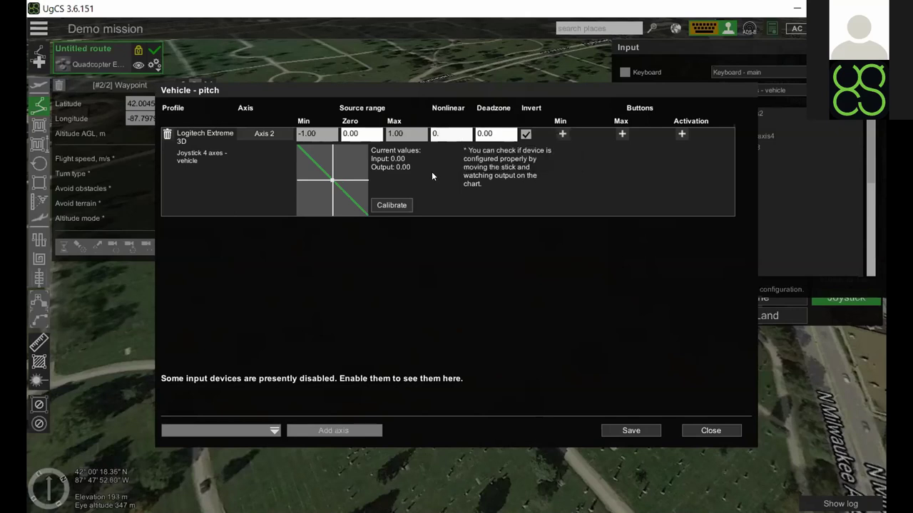
{"action": "type", "text": "00"}
{"action": "left_click", "coordinate": [491, 135]}
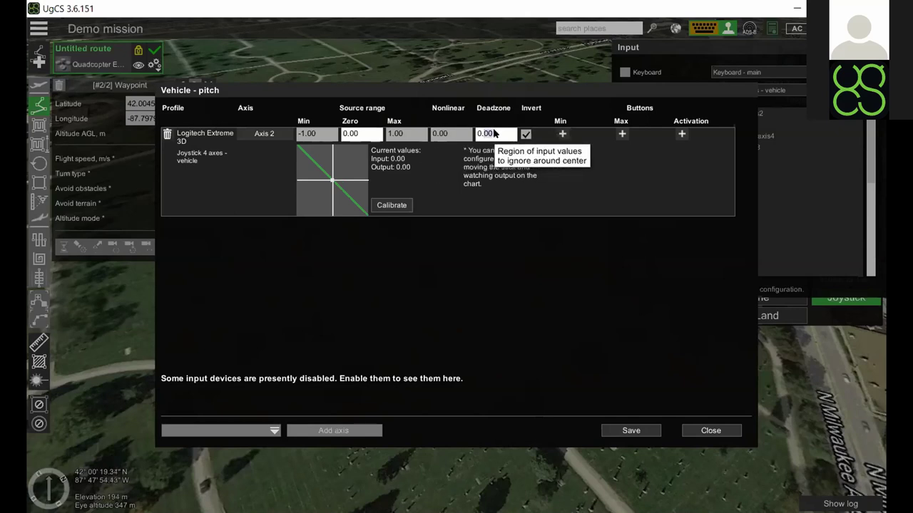
{"action": "type", "text": "0.5"}
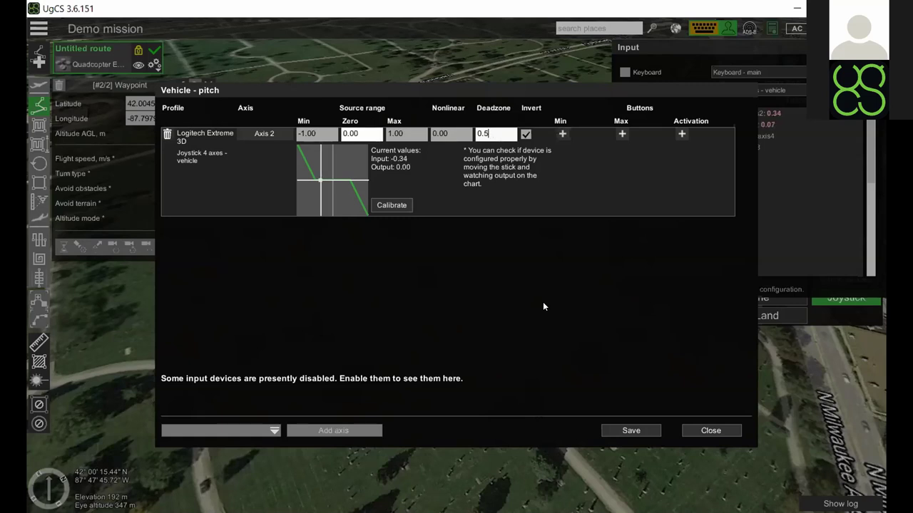
{"action": "key", "text": "Return"}
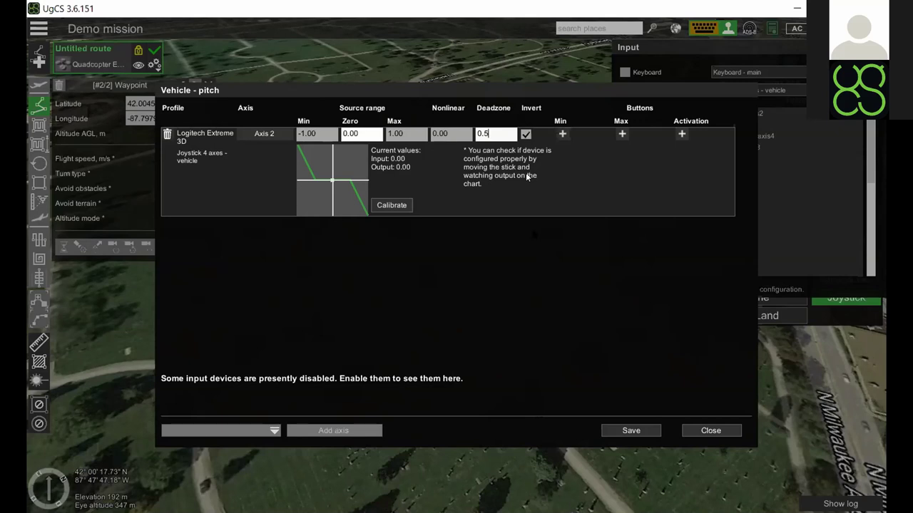
Assign joystick Button 3 as the Min button for Vehicle - pitch
{"action": "left_click", "coordinate": [563, 135]}
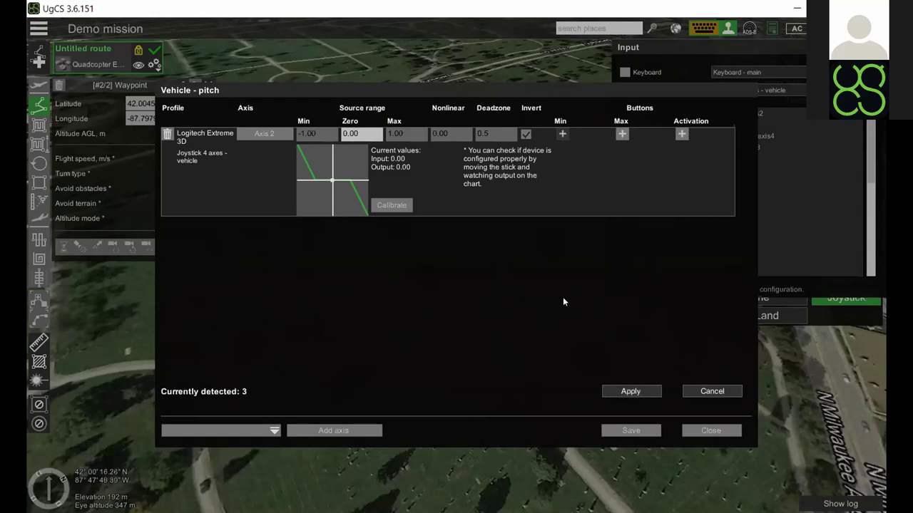
{"action": "left_click", "coordinate": [620, 390]}
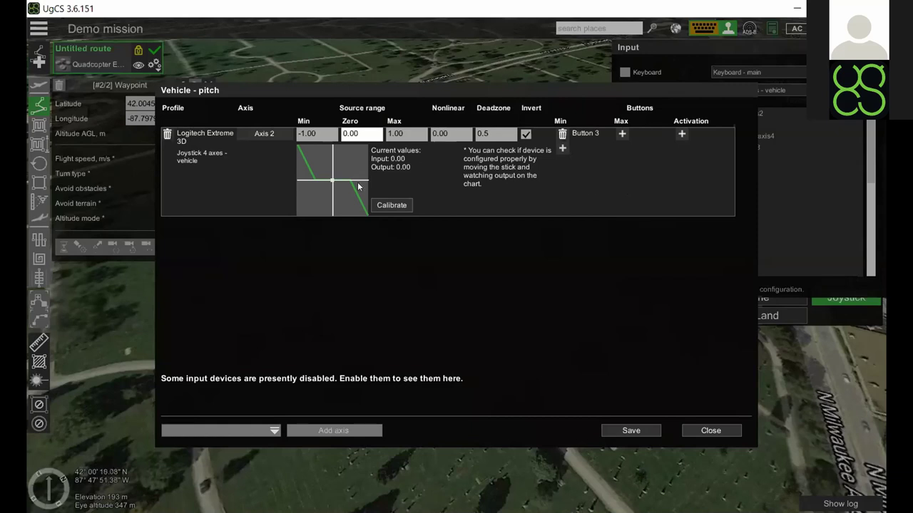
Delete the Button 3 Min assignment and close the pitch settings, answering the save prompt
{"action": "left_click", "coordinate": [562, 134]}
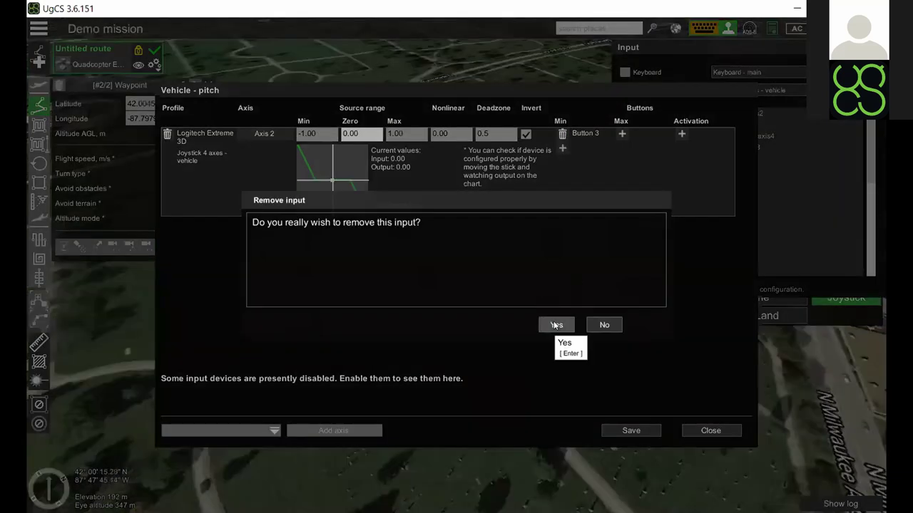
{"action": "left_click", "coordinate": [554, 326]}
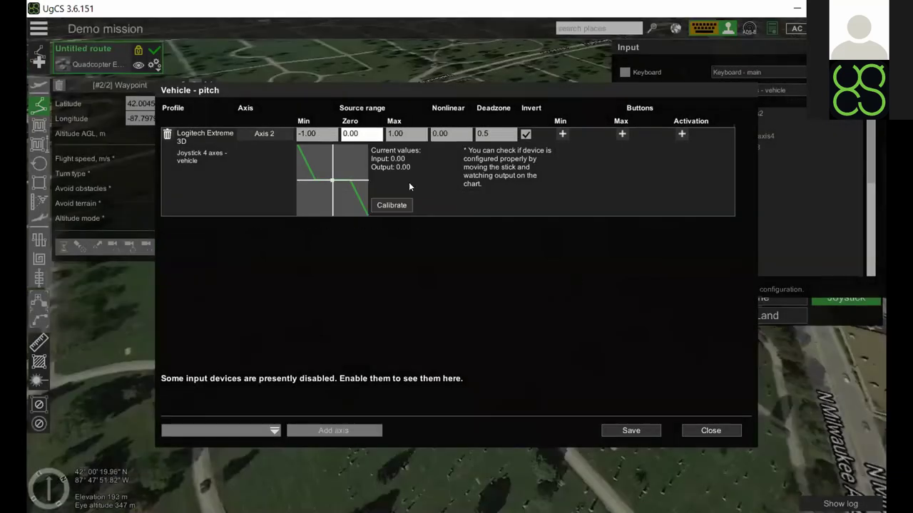
{"action": "left_click", "coordinate": [690, 429]}
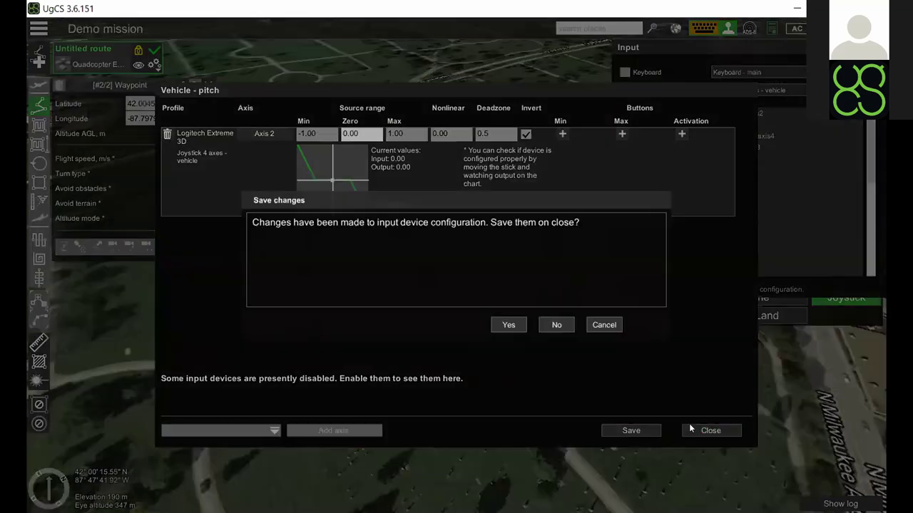
{"action": "left_click", "coordinate": [547, 325]}
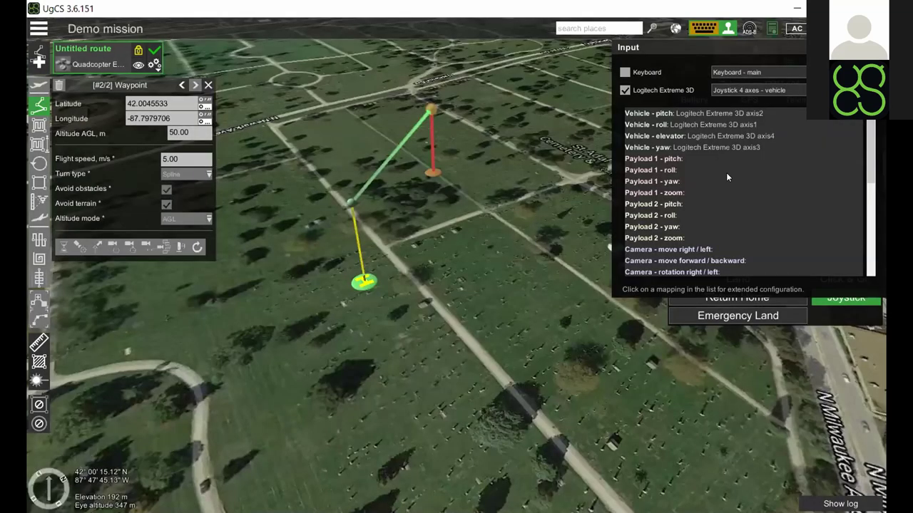
Map Logitech Extreme 3D joystick Axis 5 to Payload 1 - yaw
{"action": "left_click", "coordinate": [685, 181]}
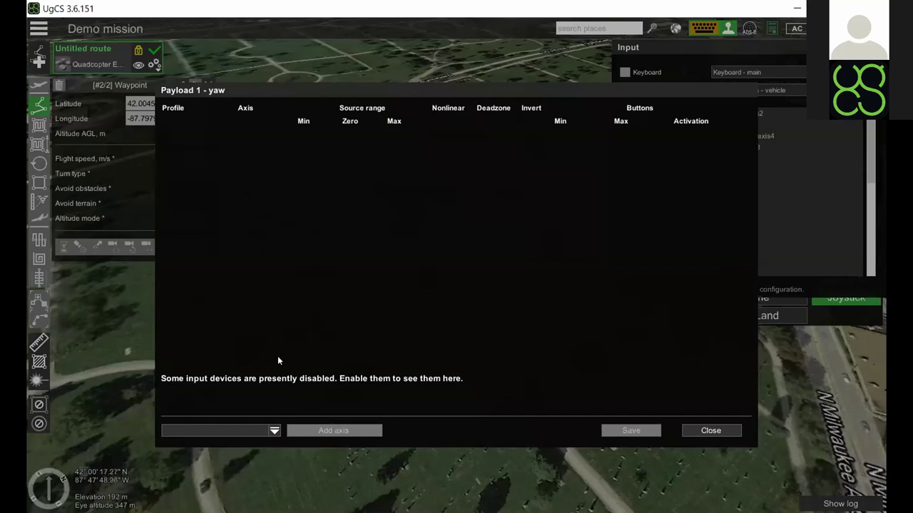
{"action": "left_click", "coordinate": [273, 430]}
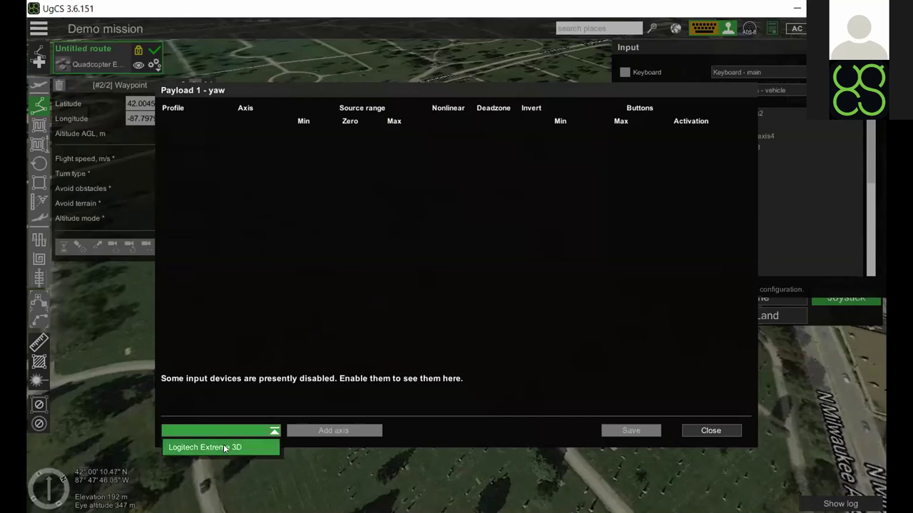
{"action": "left_click", "coordinate": [223, 447]}
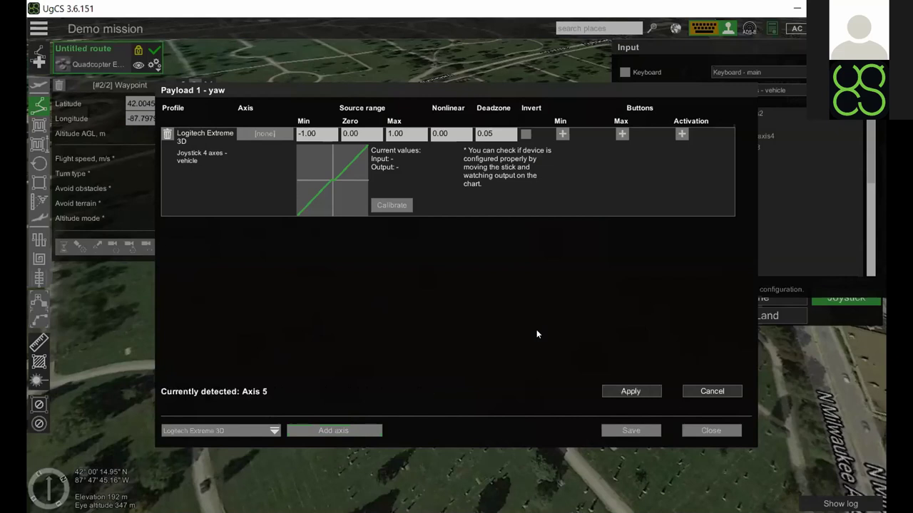
{"action": "left_click", "coordinate": [629, 391]}
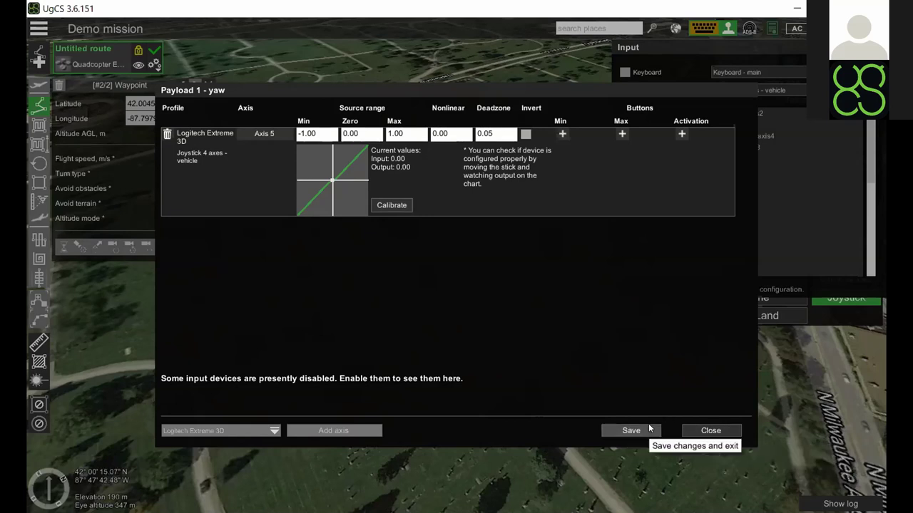
Save the Payload 1 - yaw mapping so the list shows Logitech Extreme 3D axis5
{"action": "left_click", "coordinate": [627, 430]}
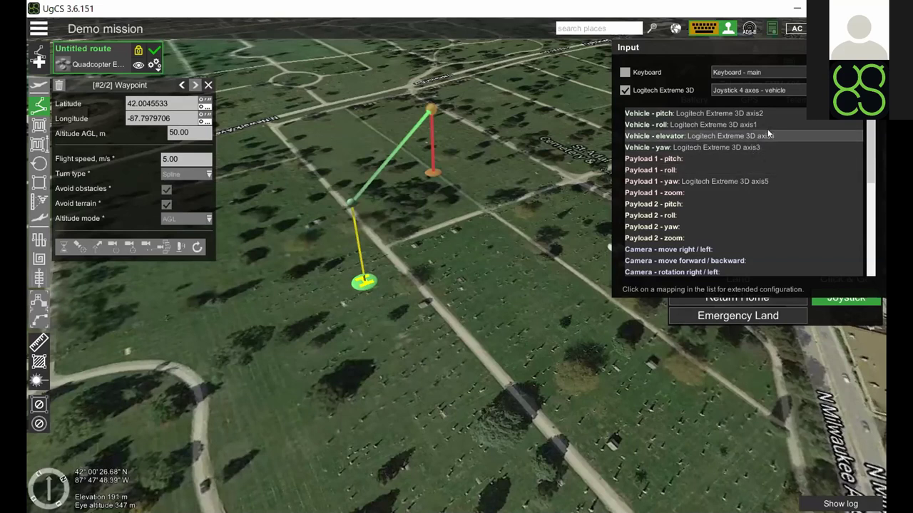
Delete the axis5 assignment from Payload 1 - yaw and close its settings
{"action": "left_click", "coordinate": [746, 181]}
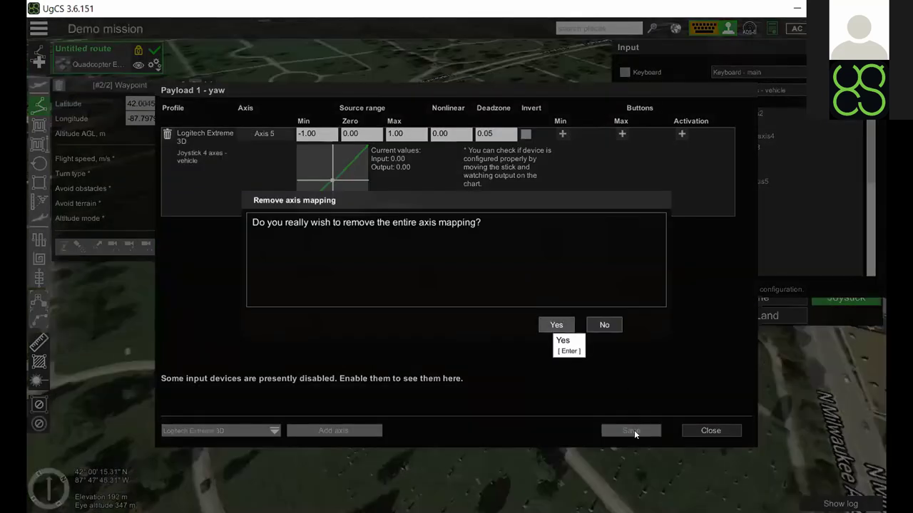
{"action": "key", "text": "Return"}
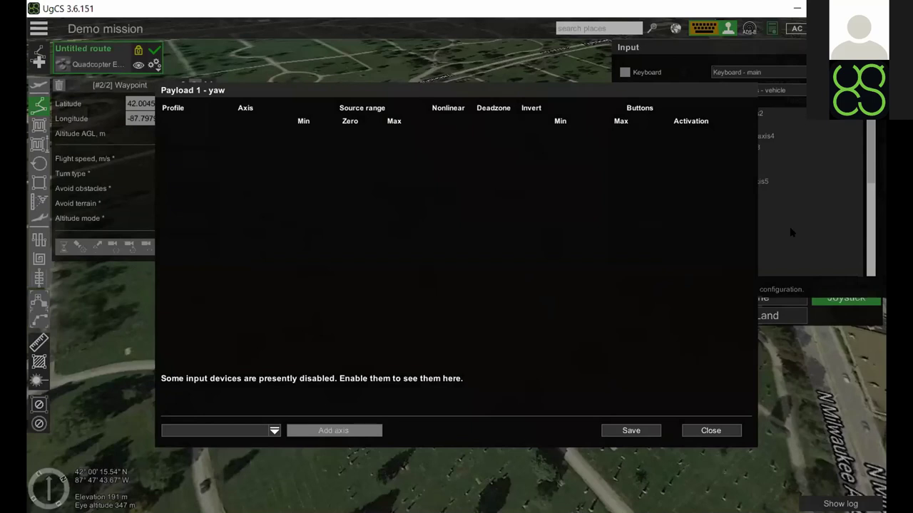
{"action": "key", "text": "Escape"}
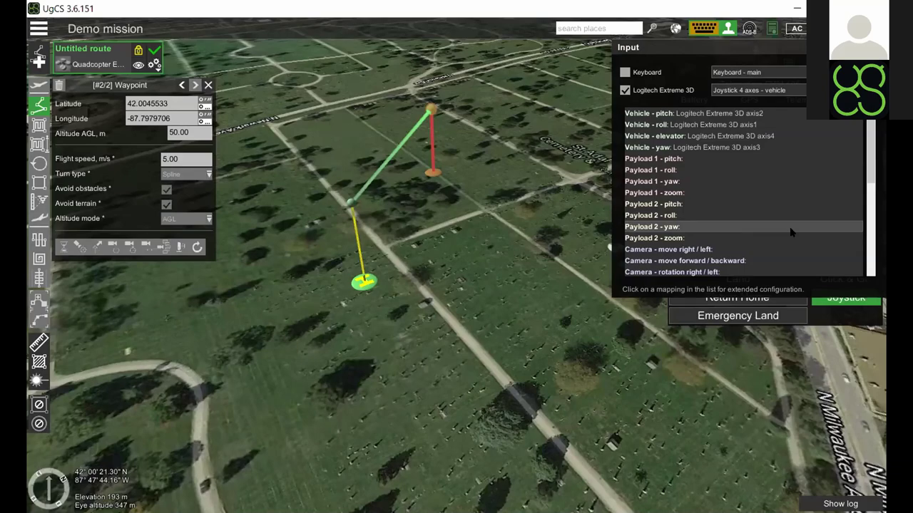
Switch to the Photos window showing the 'Webinar - How to - #4 Control with joystick' slide
{"action": "key", "text": "alt+Tab"}
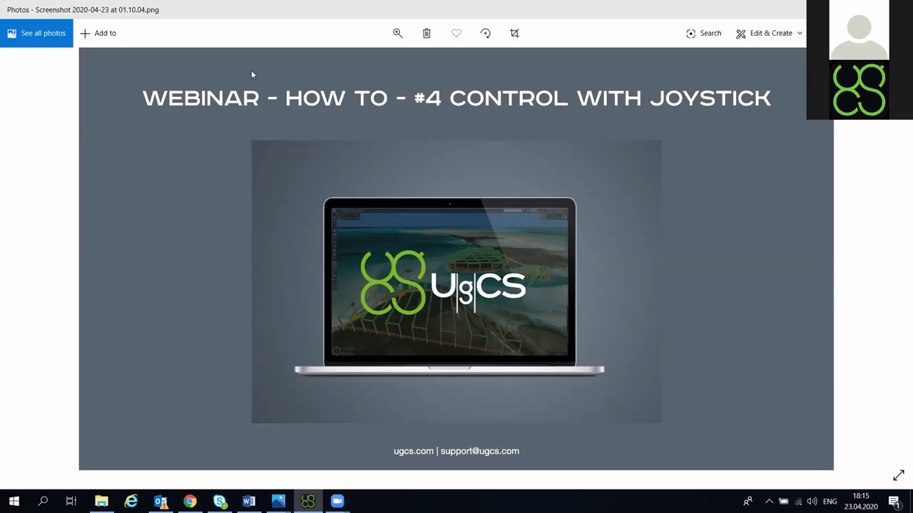